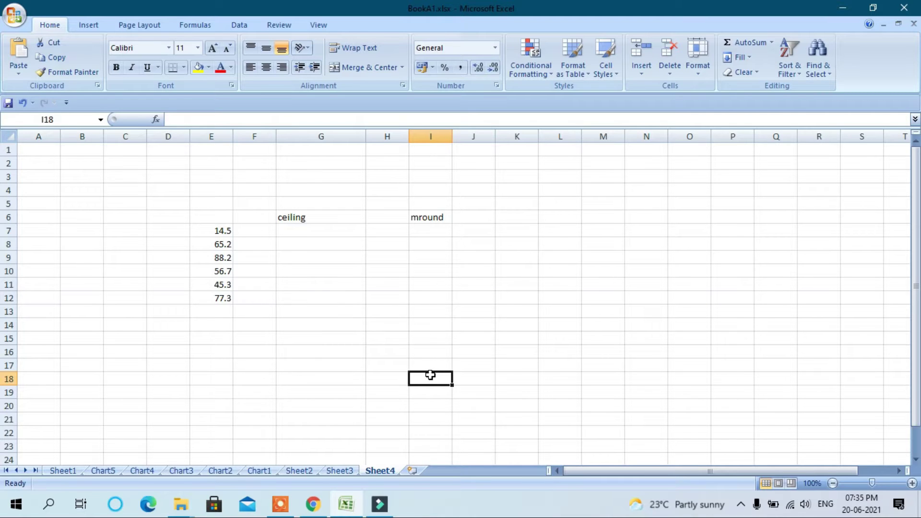
# Enter =CEILING(E7, .5) in G7, returning 14.5
pyautogui.click(289, 232)
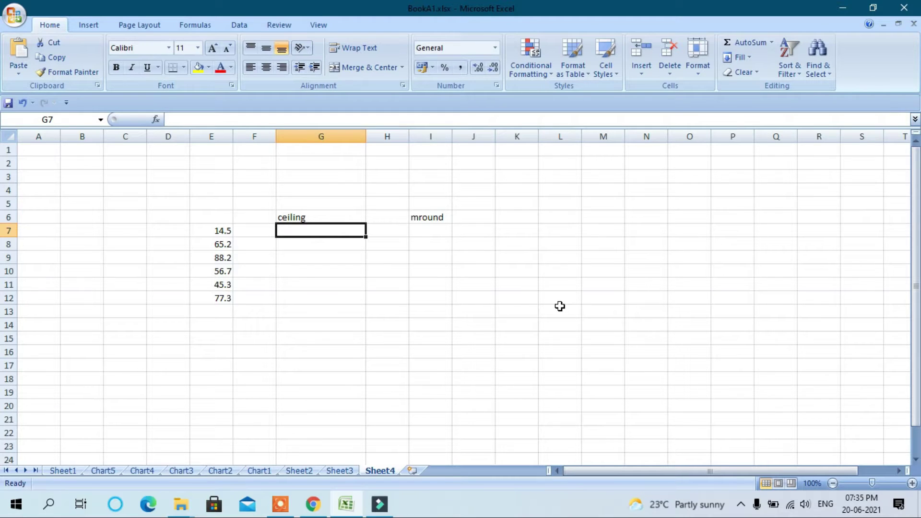
pyautogui.write('=ce')
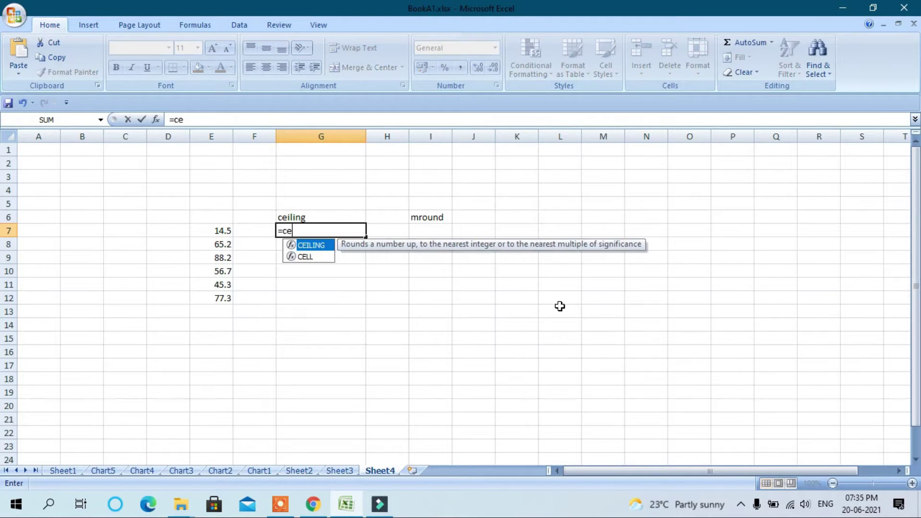
pyautogui.doubleClick(322, 246)
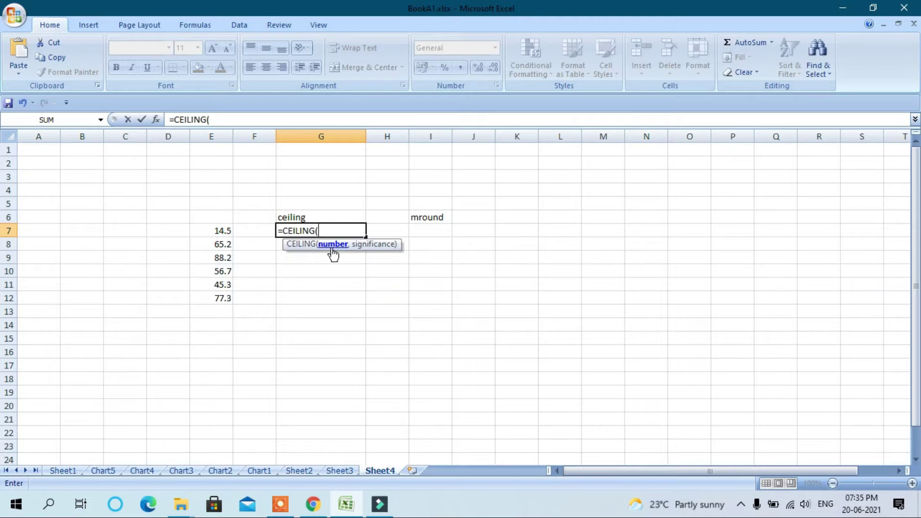
pyautogui.click(217, 230)
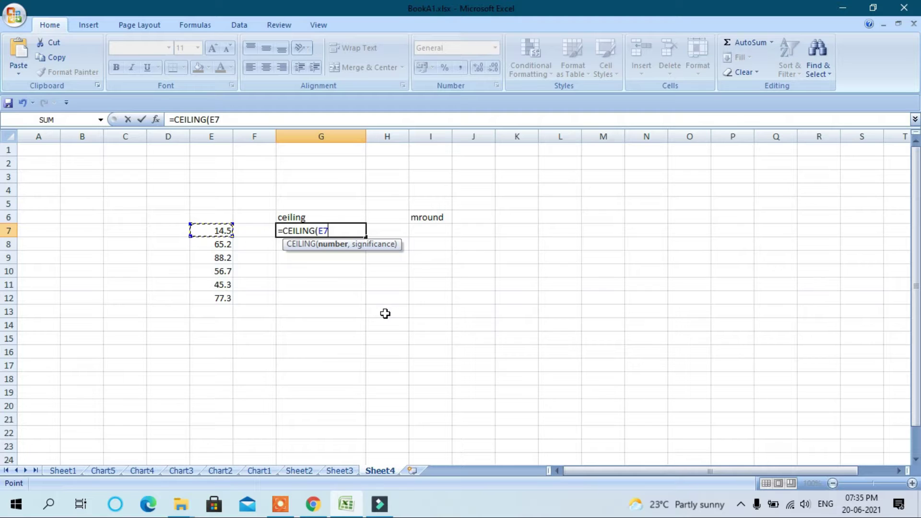
pyautogui.write(',')
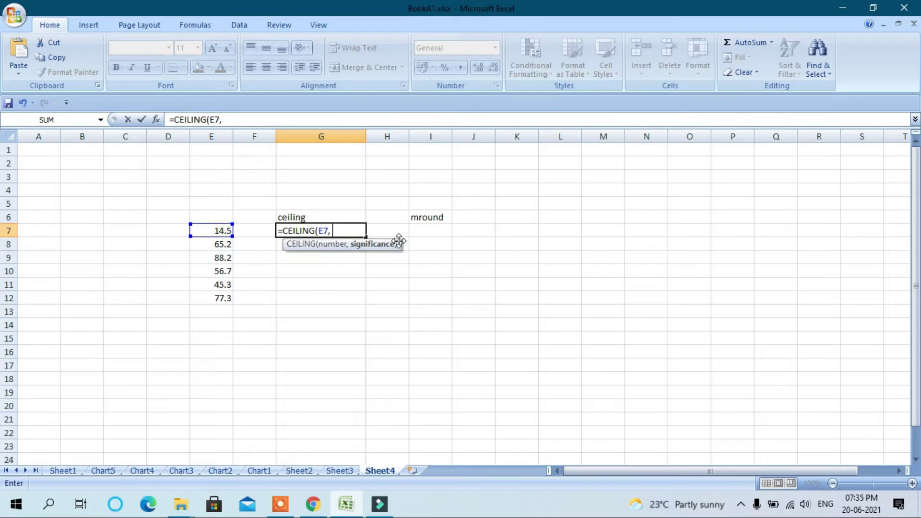
pyautogui.write('.5')
pyautogui.press('Return')
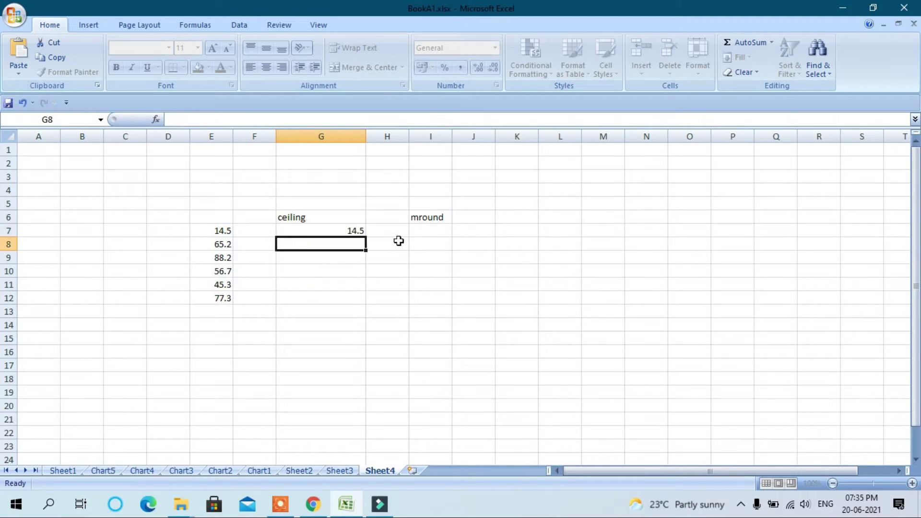
# Fill the G7 CEILING formula down through G12, then reselect G7
pyautogui.click(354, 233)
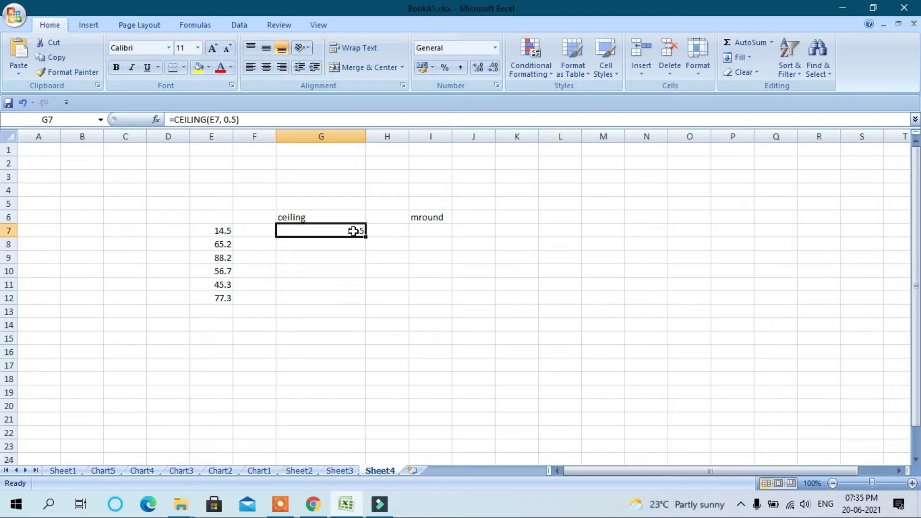
pyautogui.moveTo(367, 241); pyautogui.dragTo(367, 307)
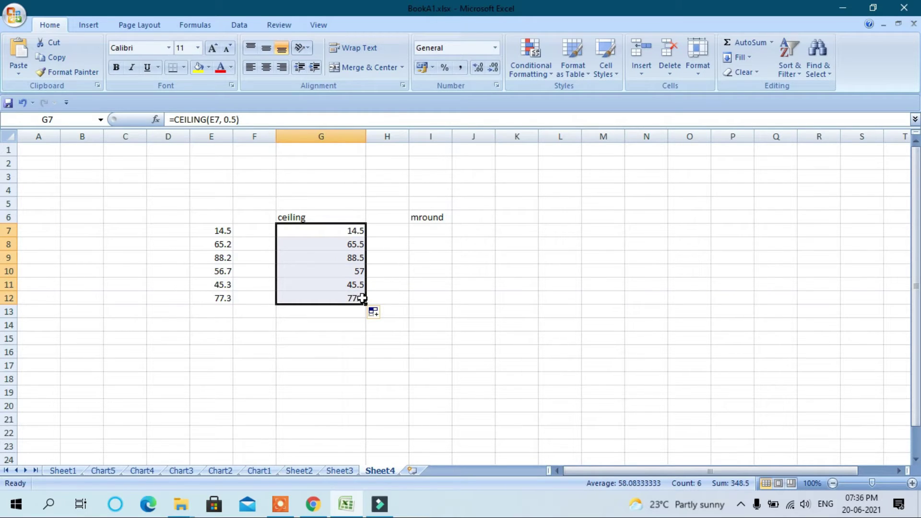
pyautogui.click(354, 231)
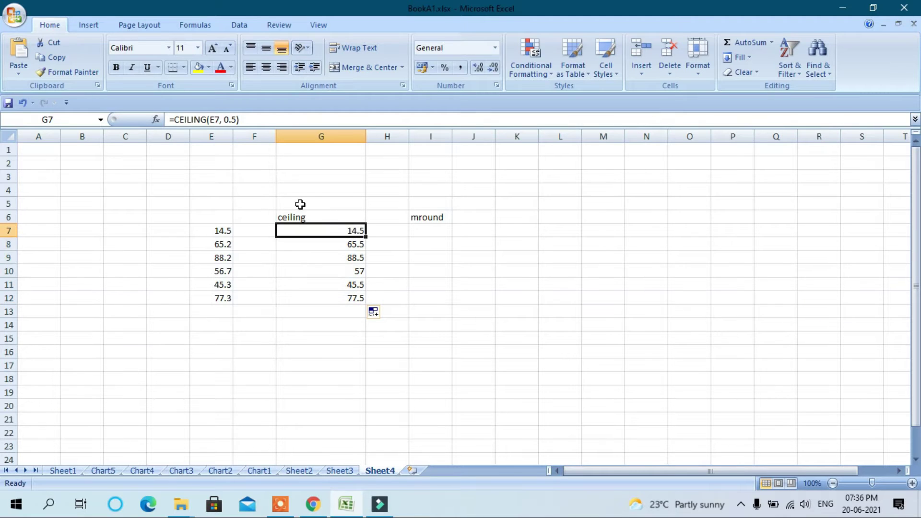
pyautogui.click(228, 120)
# Change the CEILING significance to 1 and refill G7:G12, giving 15, 66, 89, 57, 46, 78
pyautogui.moveTo(224, 119); pyautogui.dragTo(236, 120)
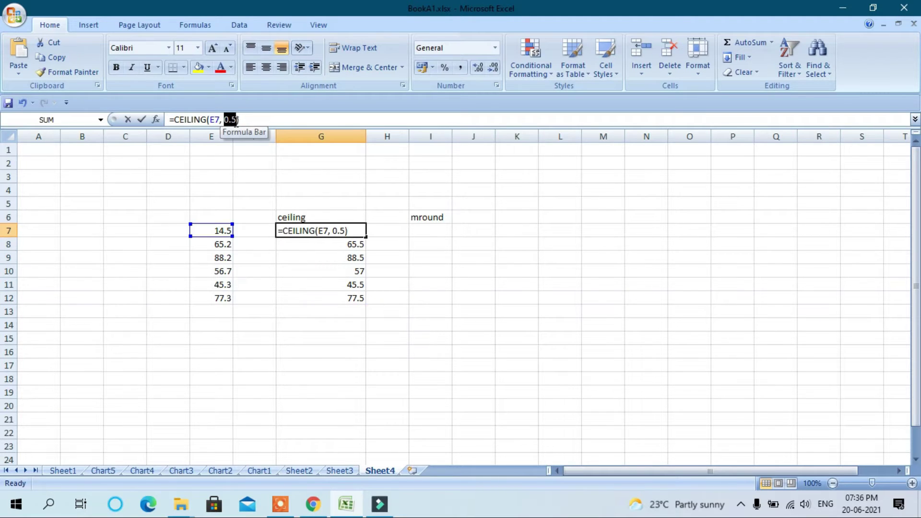
pyautogui.write('1')
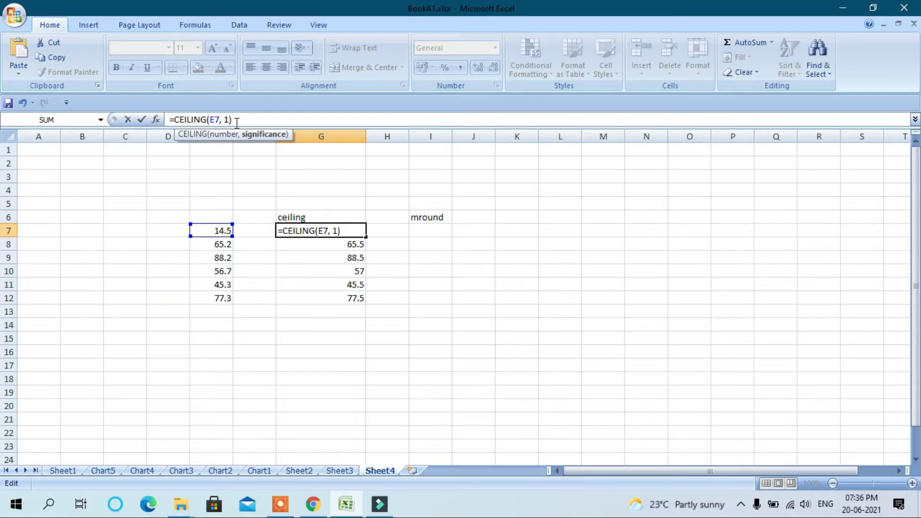
pyautogui.press('Return')
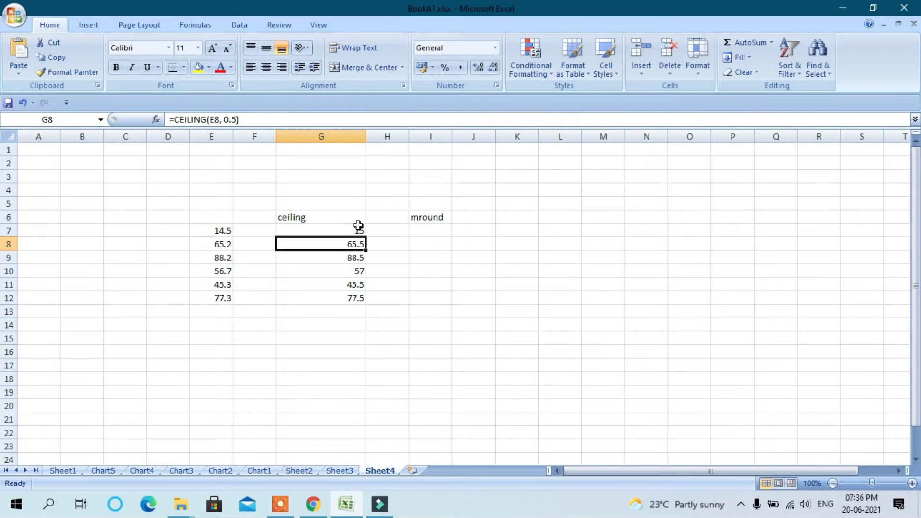
pyautogui.click(358, 226)
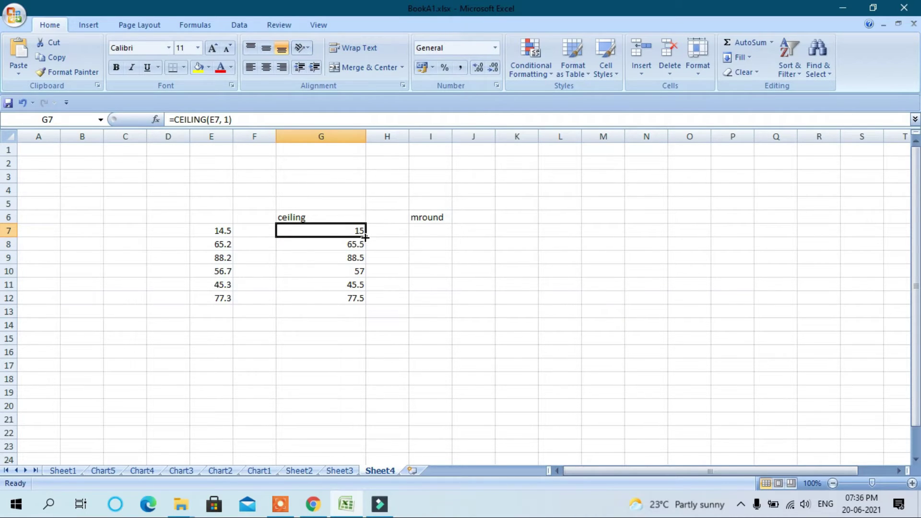
pyautogui.moveTo(366, 236); pyautogui.dragTo(362, 300)
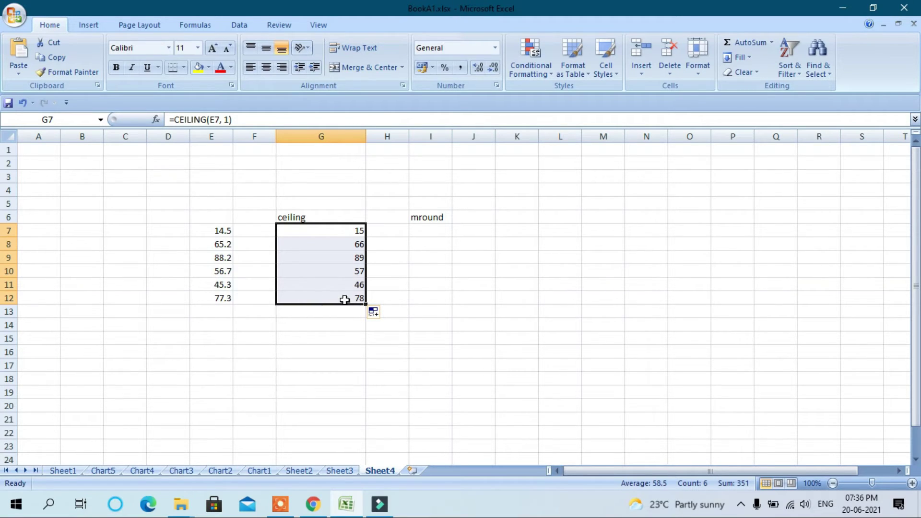
# Check the values in E7 and E8, then select I7 under the mround heading
pyautogui.click(342, 238)
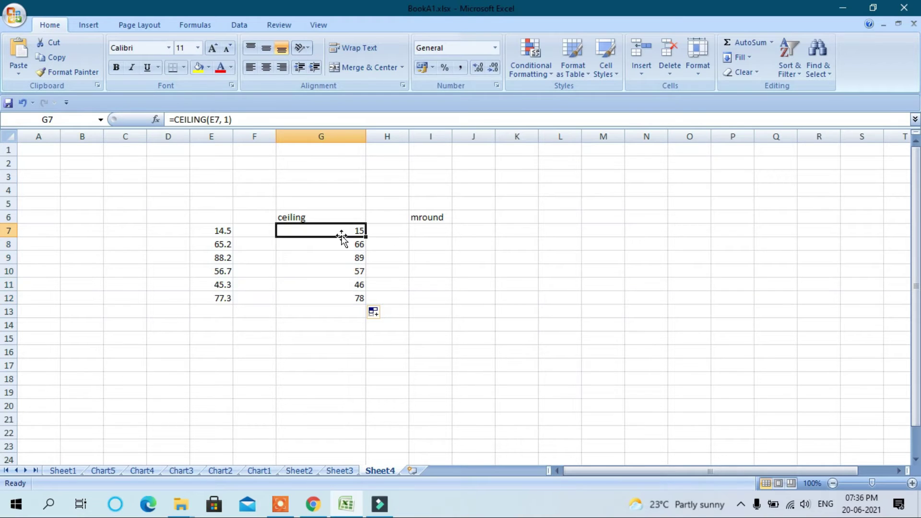
pyautogui.click(216, 232)
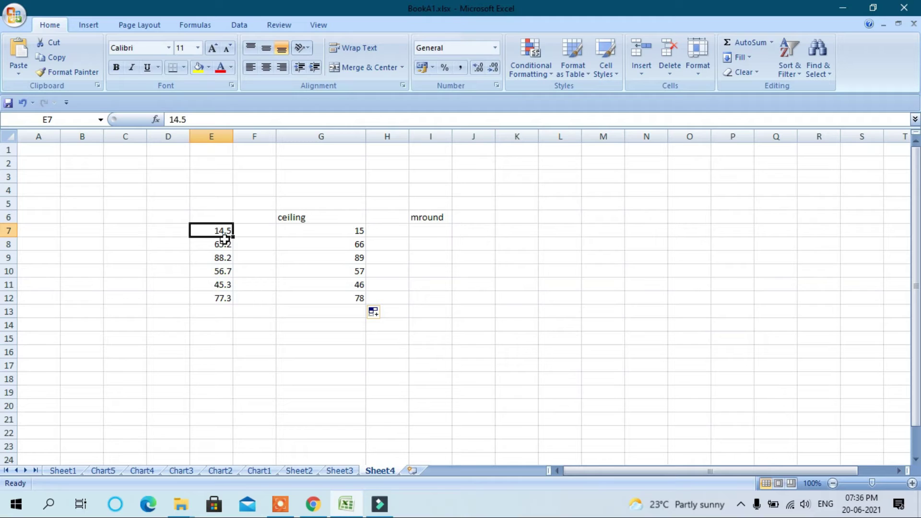
pyautogui.click(425, 232)
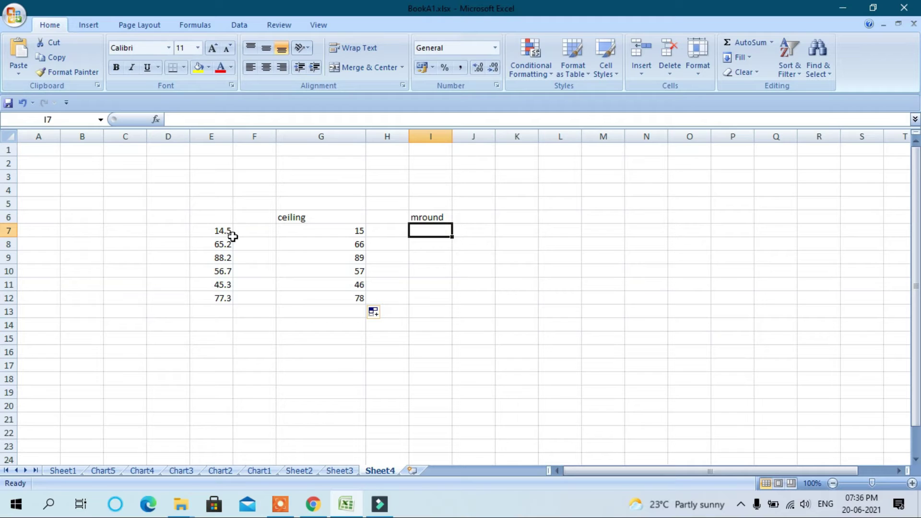
pyautogui.click(221, 244)
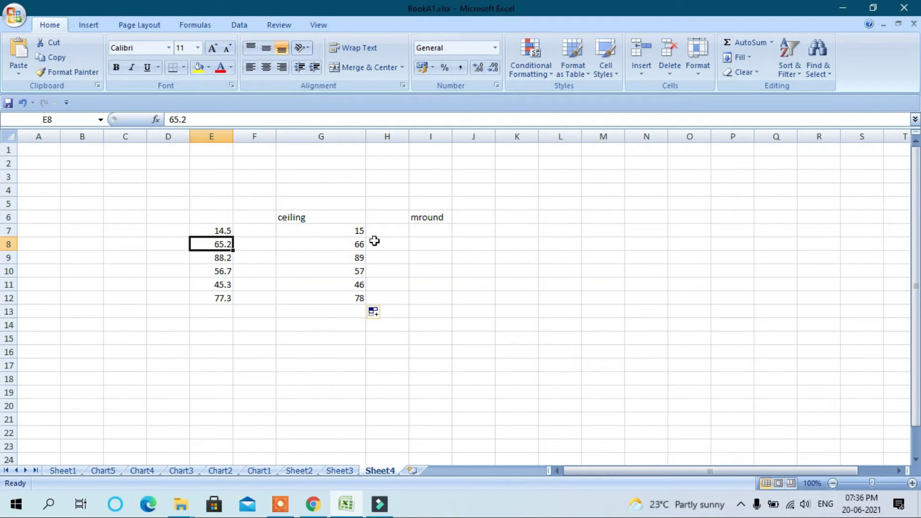
pyautogui.click(425, 229)
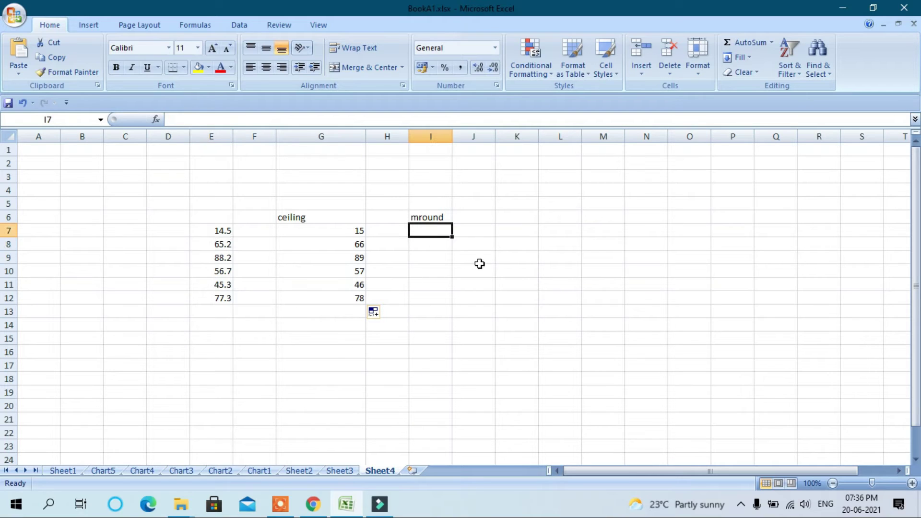
pyautogui.write('=')
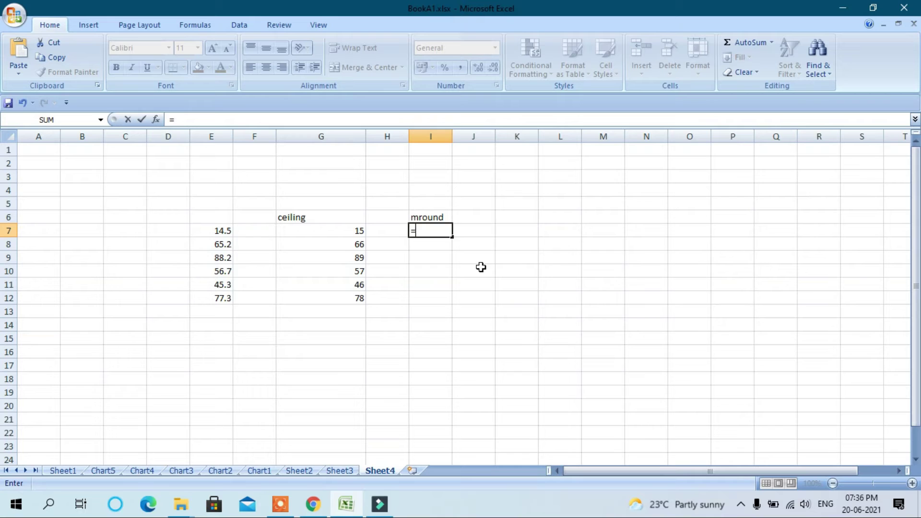
pyautogui.write('m')
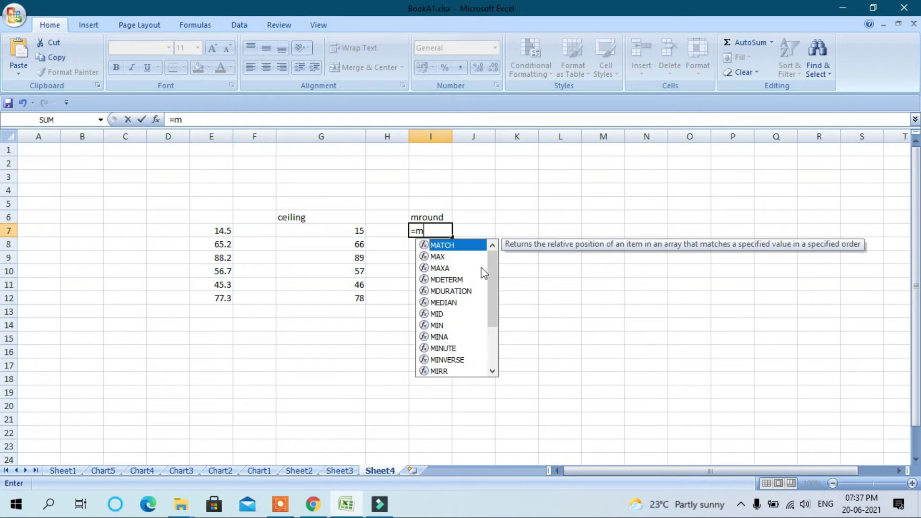
pyautogui.write('roun')
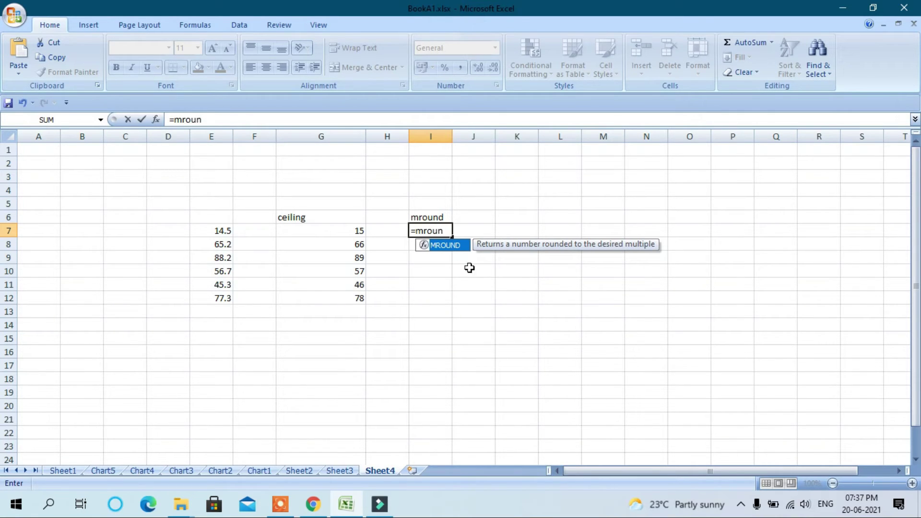
# Enter =MROUND(E7, 1) in I7, returning 15
pyautogui.doubleClick(448, 249)
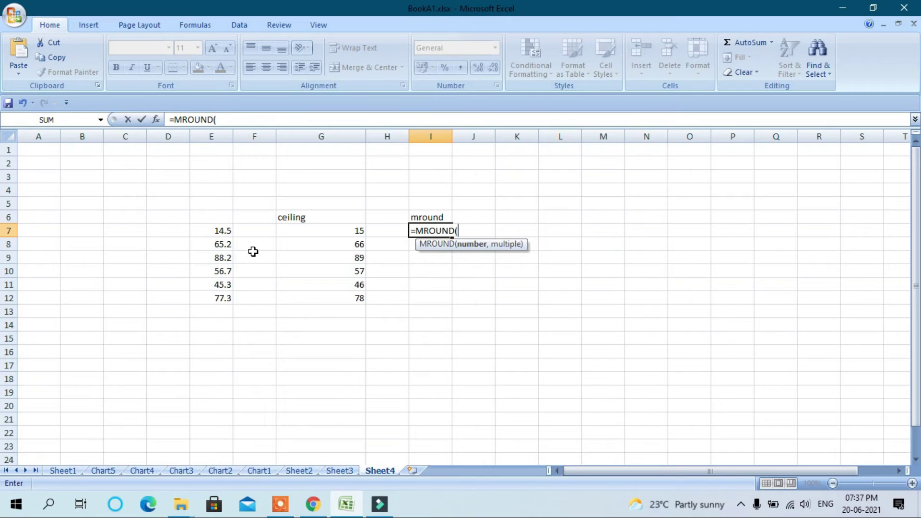
pyautogui.click(221, 232)
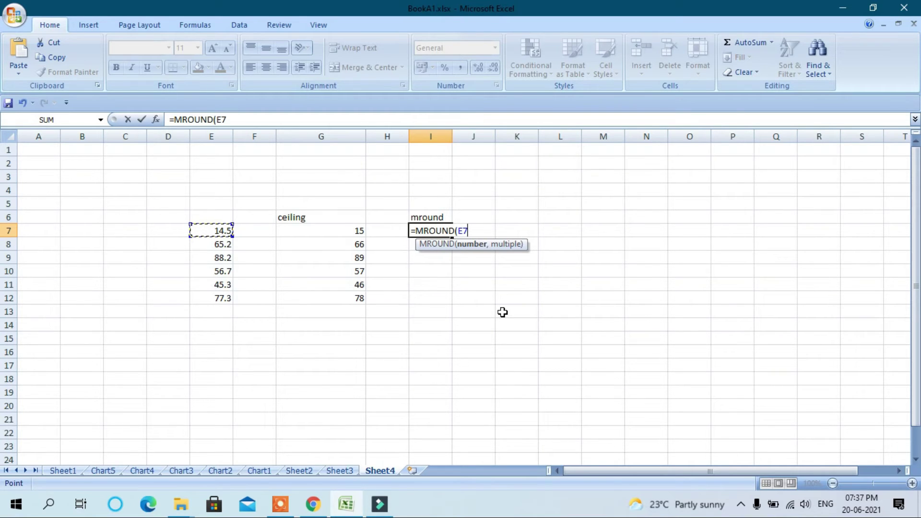
pyautogui.write(',')
pyautogui.write(' 1')
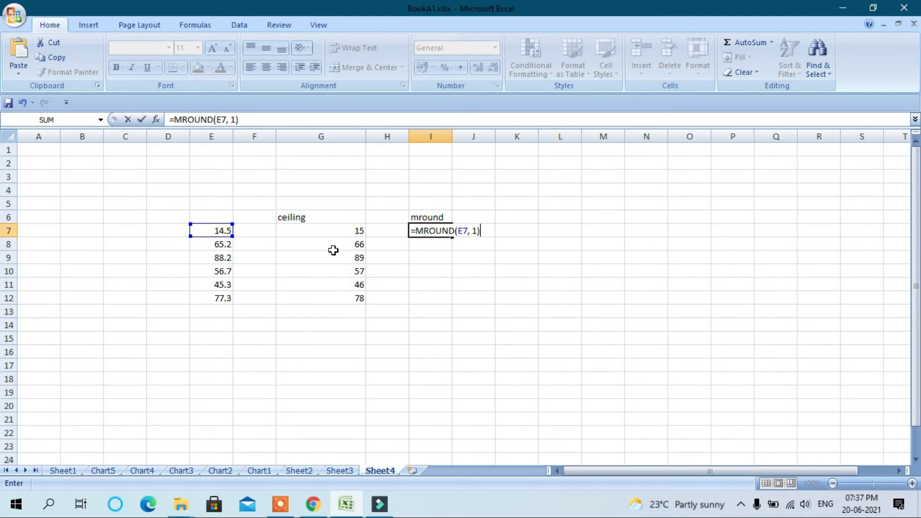
pyautogui.press('Return')
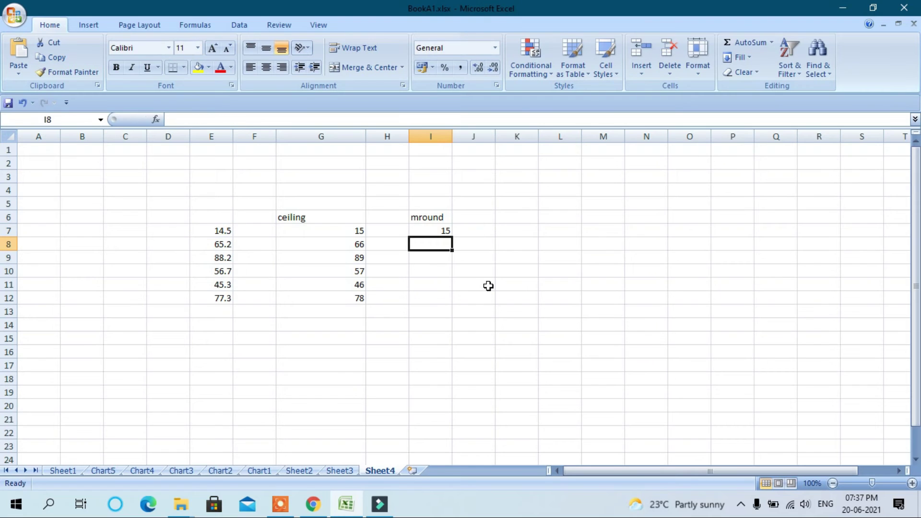
# Copy the I7 MROUND formula down to I12, showing 15, 65, 88, 57, 45 and 77
pyautogui.click(443, 230)
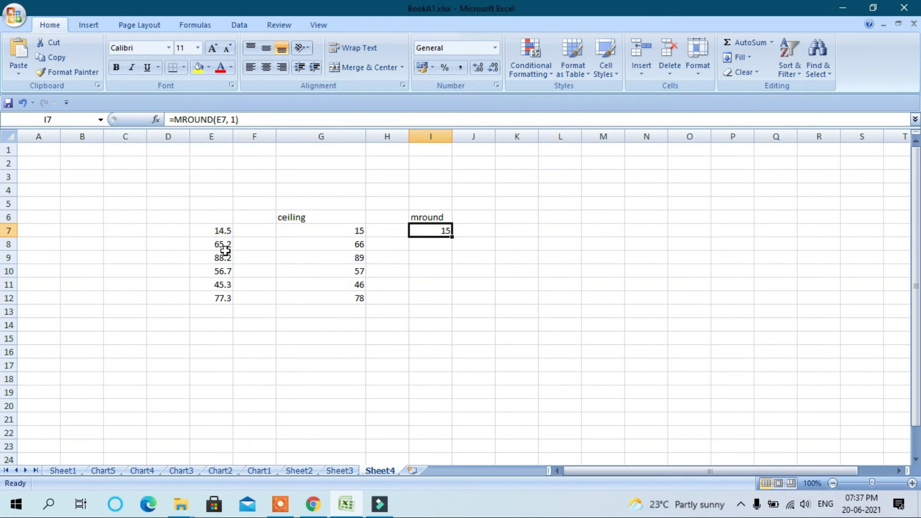
pyautogui.moveTo(452, 237)
pyautogui.mouseDown()
pyautogui.moveTo(462, 257)
pyautogui.moveTo(449, 311)
pyautogui.mouseUp()
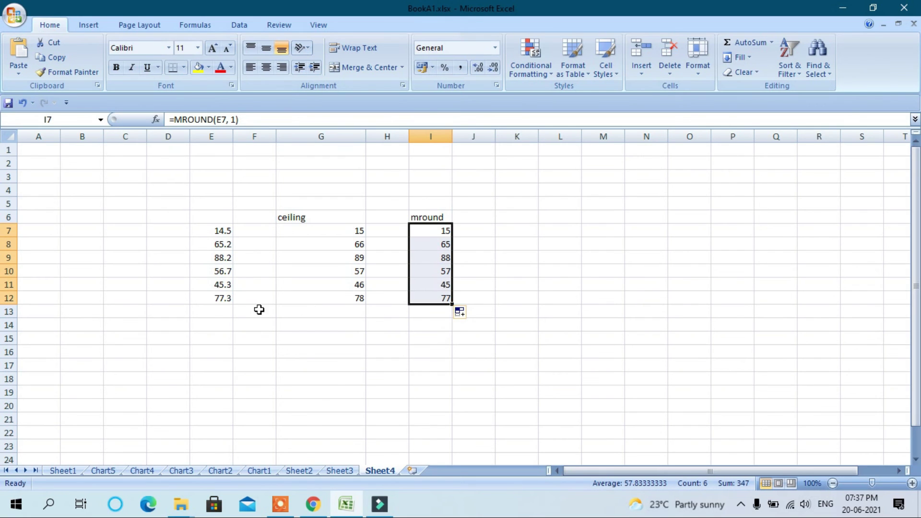
pyautogui.click(214, 272)
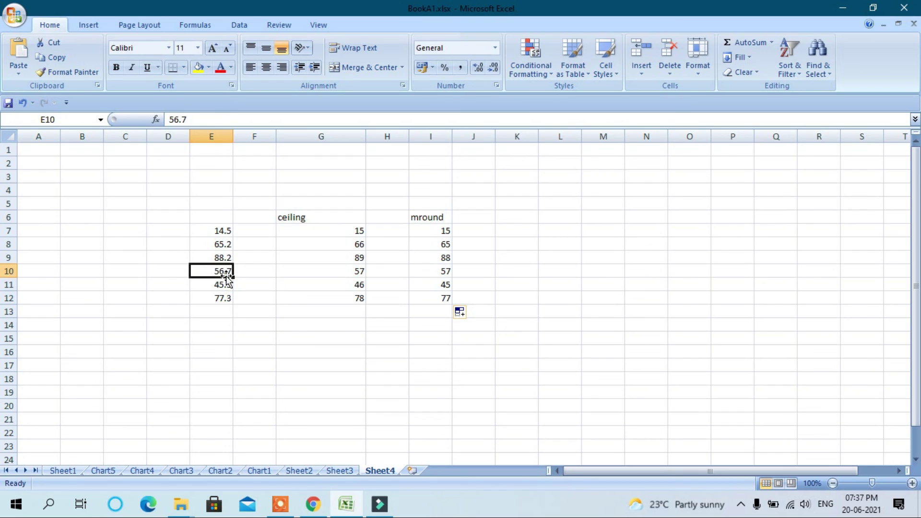
pyautogui.click(445, 272)
pyautogui.click(494, 283)
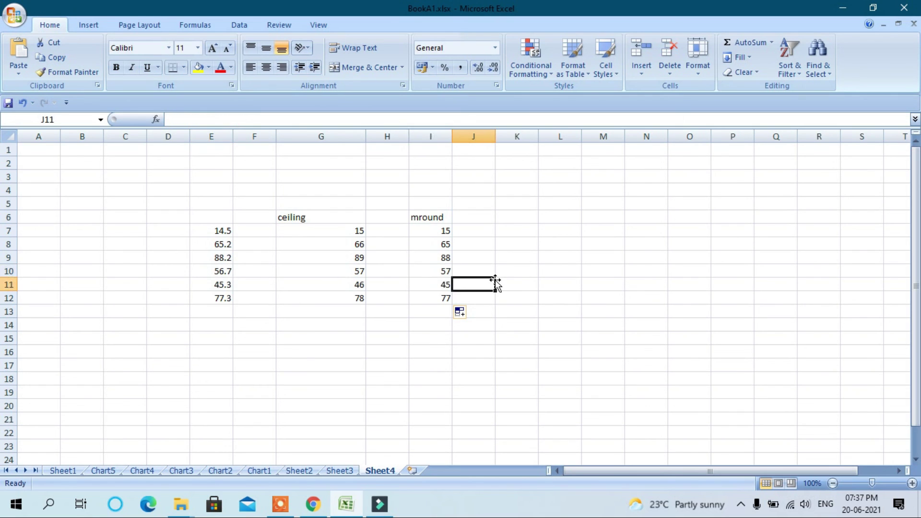
pyautogui.moveTo(306, 216); pyautogui.dragTo(401, 223)
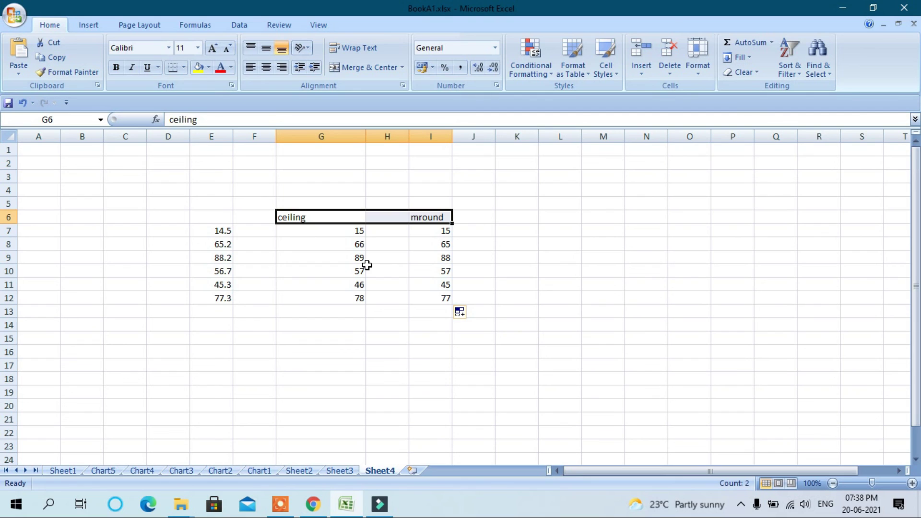
pyautogui.moveTo(421, 231); pyautogui.dragTo(432, 298)
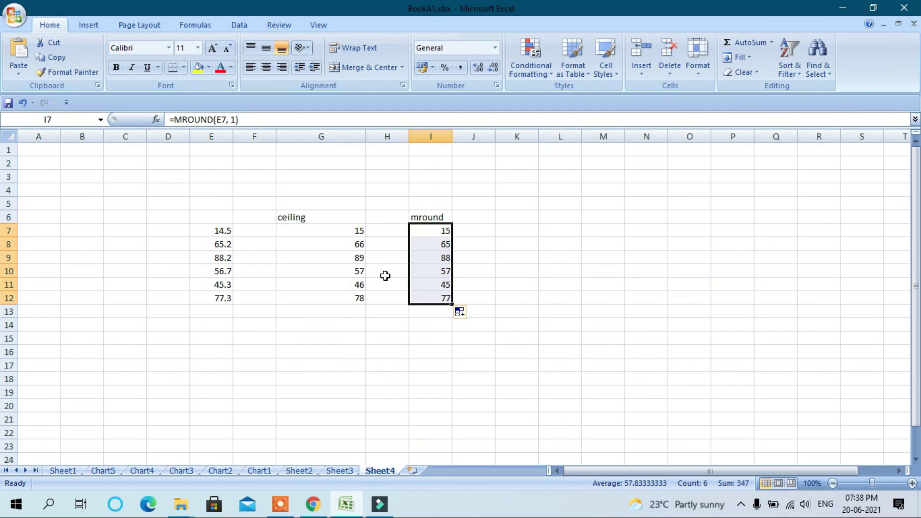